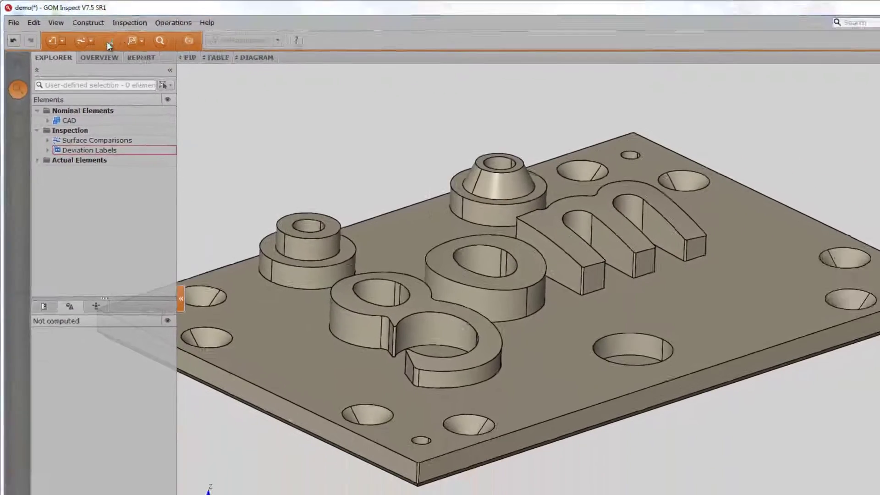
Create the Plane X inspection section at 0 mm and view its deviation curve along the X axis.
click(148, 55)
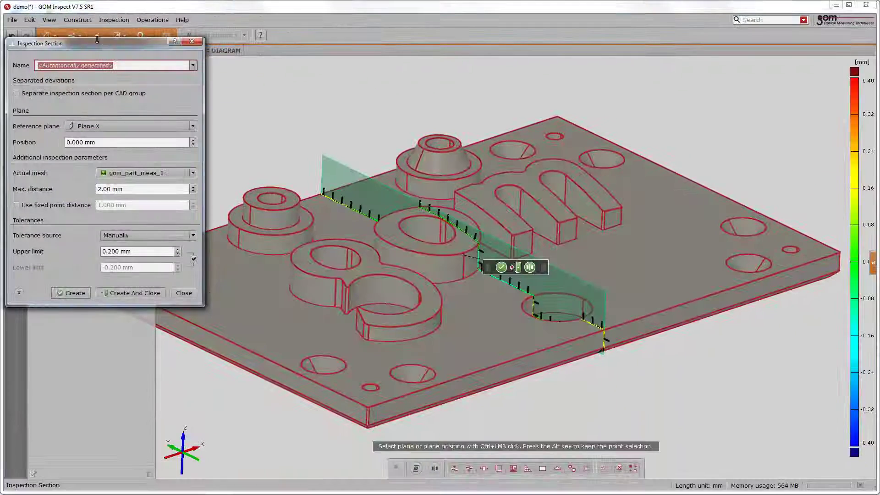
double_click(115, 142)
text(-10.000)
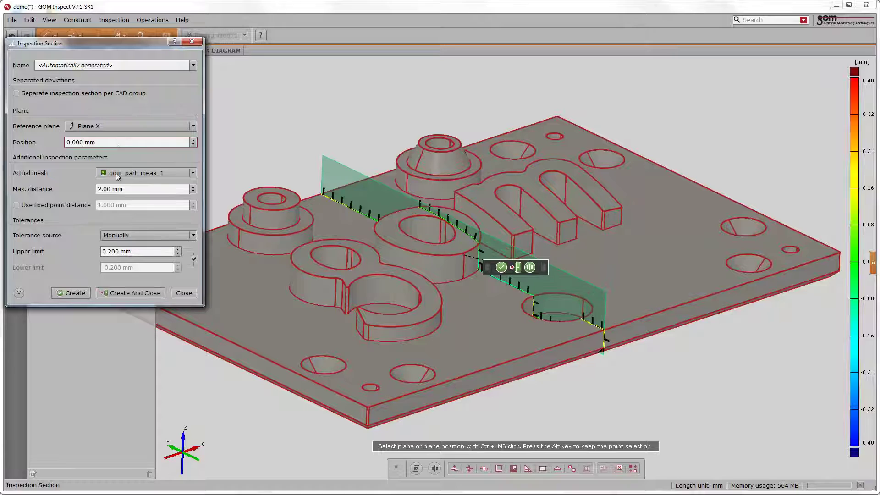
click(136, 292)
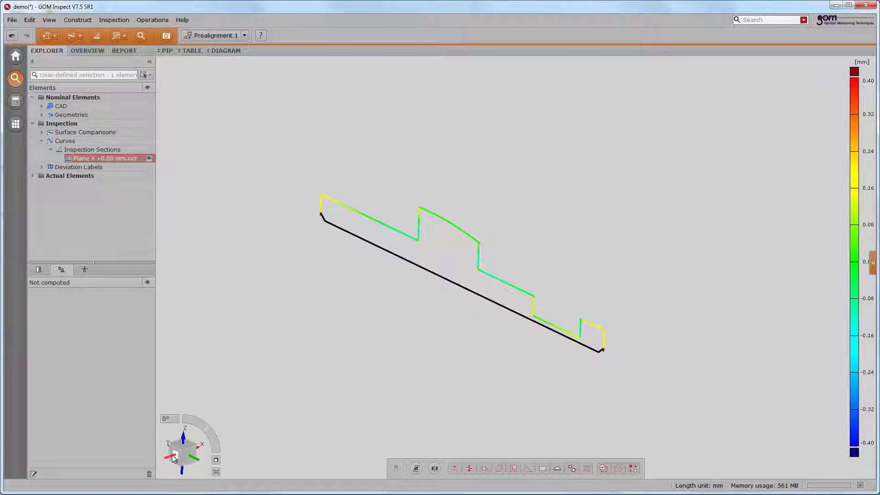
click(173, 456)
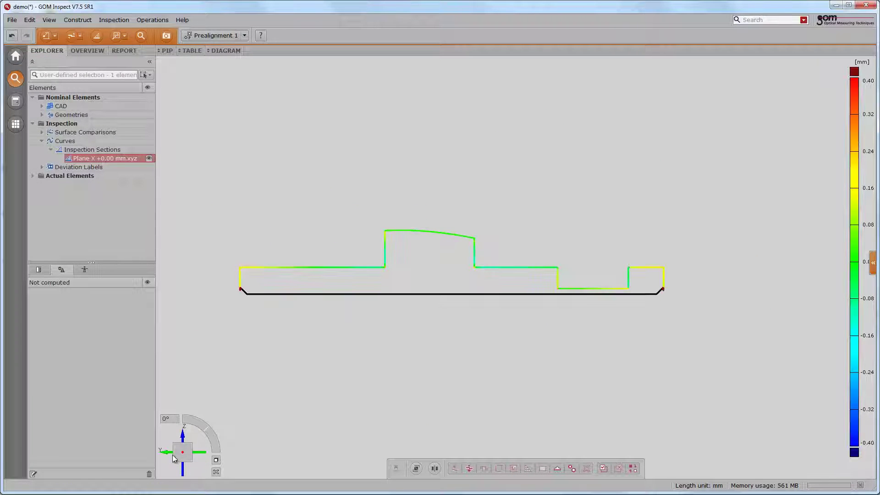
Add deviation labels (+0.15, +0.07, -0.11, +0.20) at the curve's top edge and step corners.
click(116, 39)
click(137, 70)
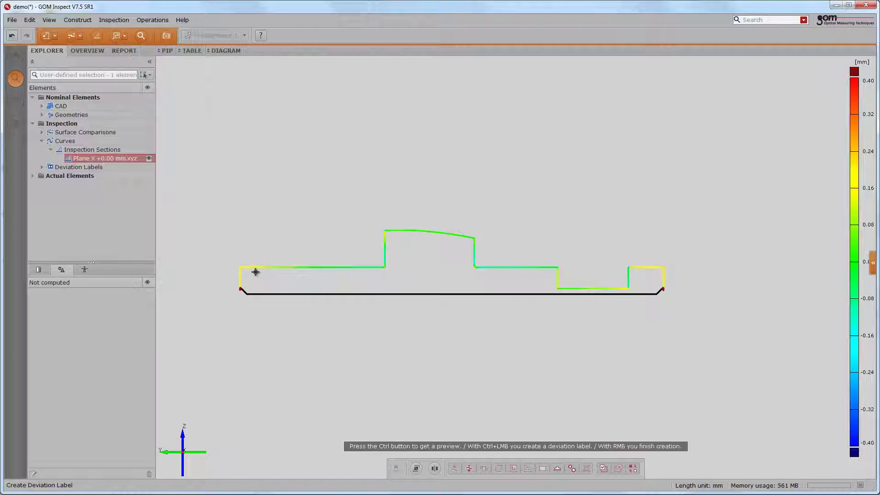
ctrl+click(255, 268)
ctrl+click(385, 240)
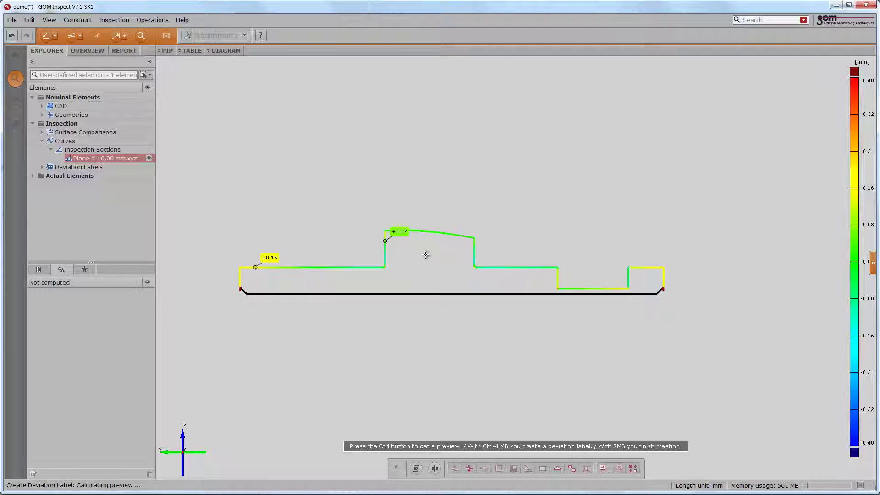
ctrl+click(475, 258)
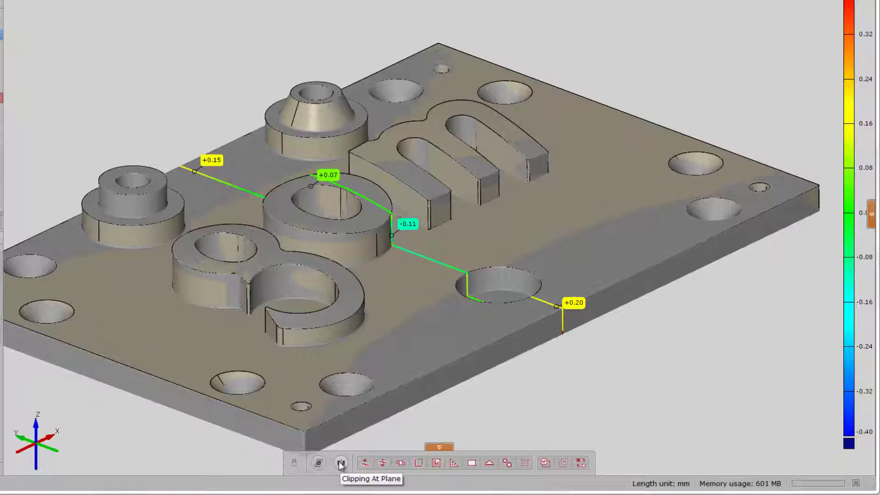
Clip the part at the section-line plane, keeping the original half, and zoom into the cut face.
click(340, 463)
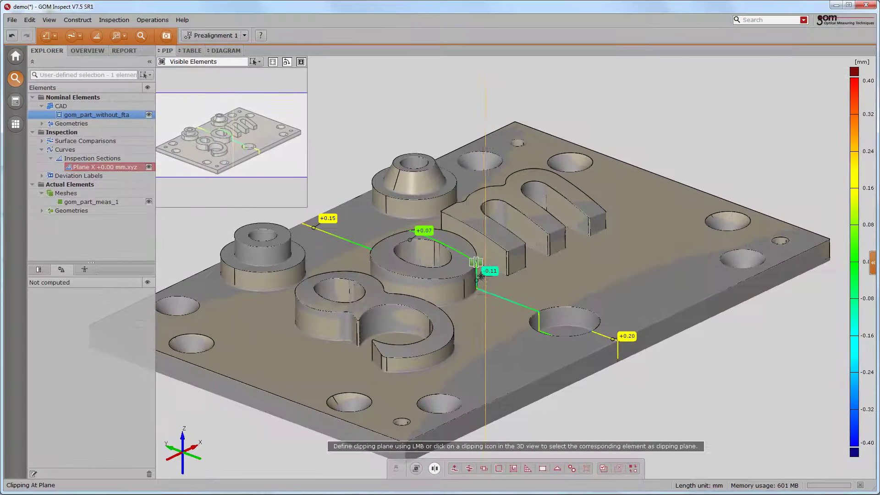
click(442, 243)
click(473, 260)
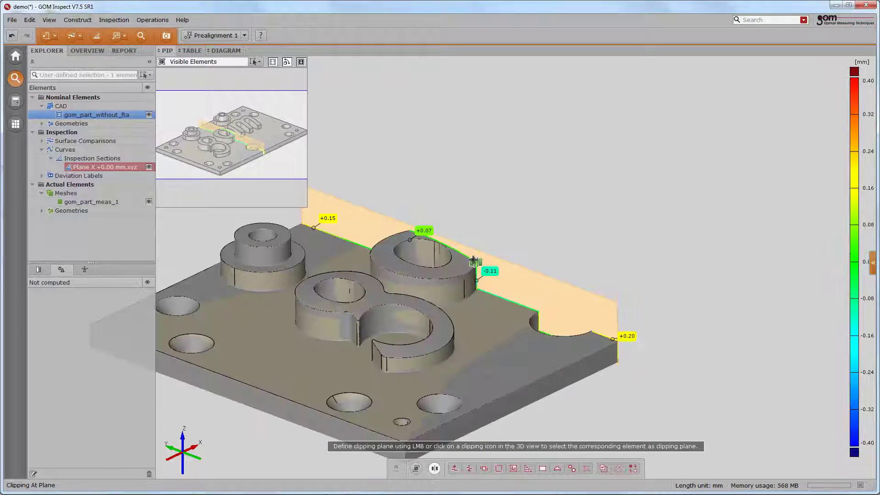
click(476, 260)
click(479, 261)
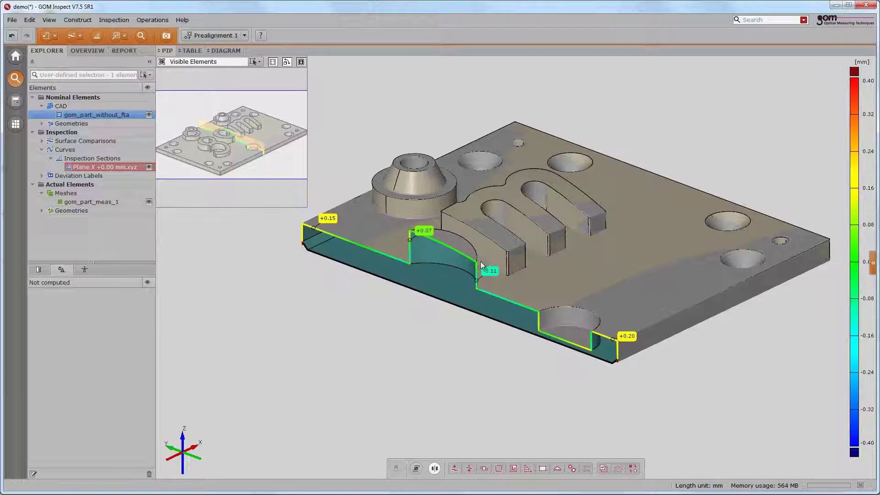
scroll(616, 342, up, 10)
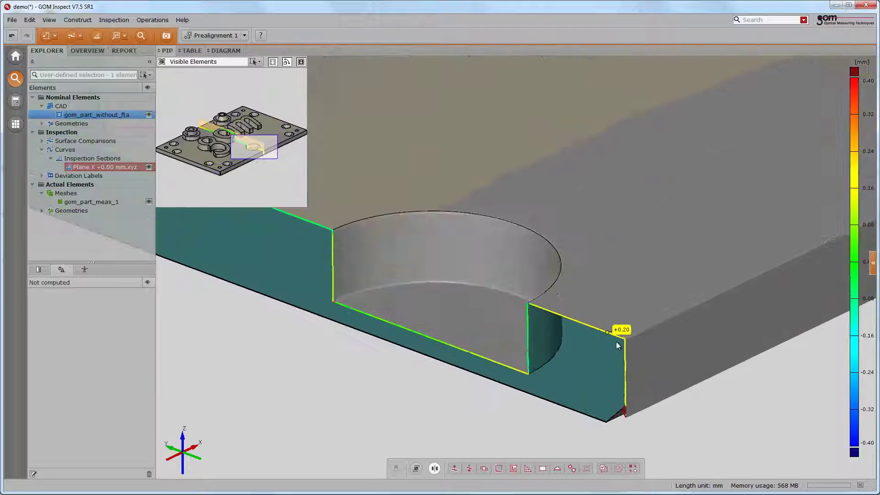
scroll(642, 325, up, 3)
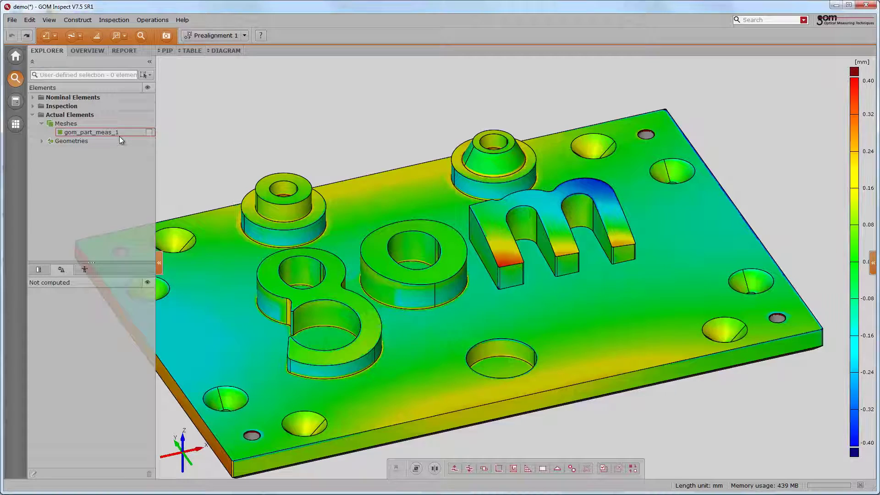
In top view, select gom_part_meas_1 through the surface inside a polygon drawn around the m.
click(119, 135)
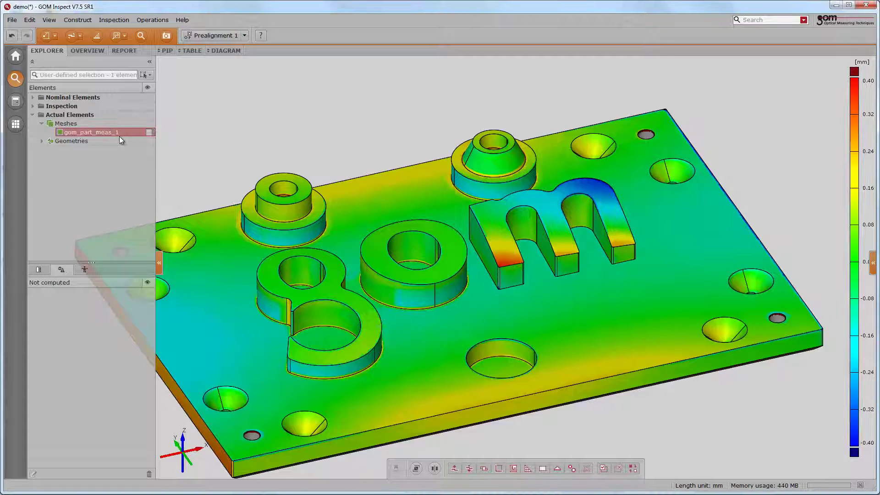
mouse_move(183, 441)
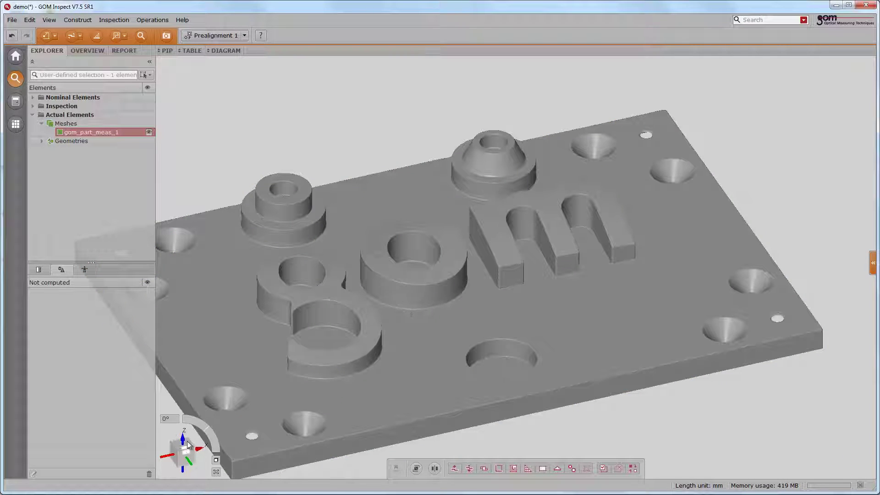
click(183, 441)
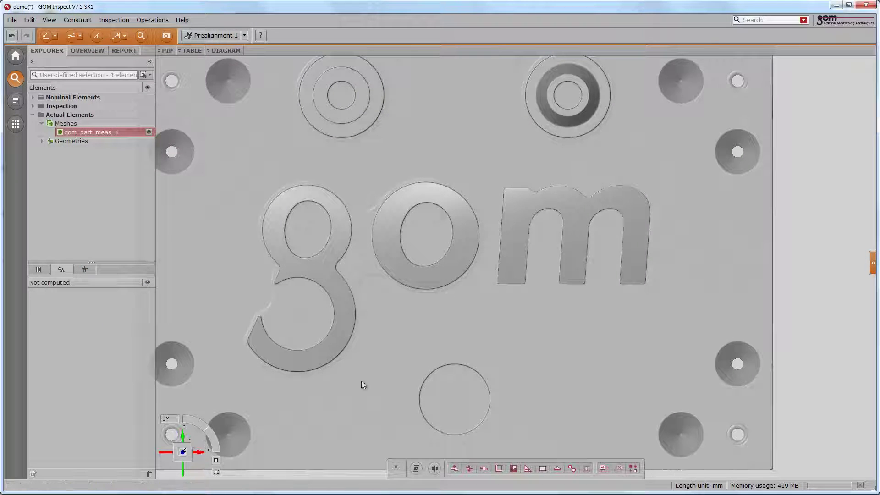
right_click(467, 184)
click(497, 215)
click(496, 173)
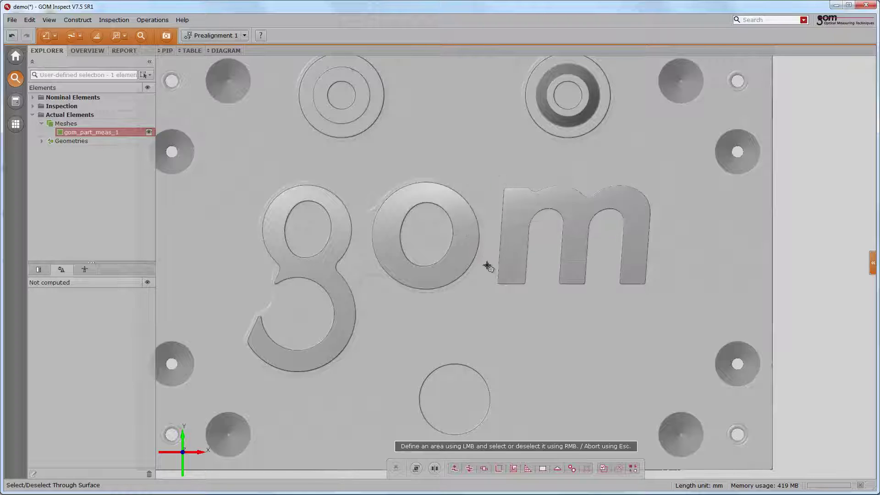
click(493, 296)
click(658, 297)
double_click(660, 184)
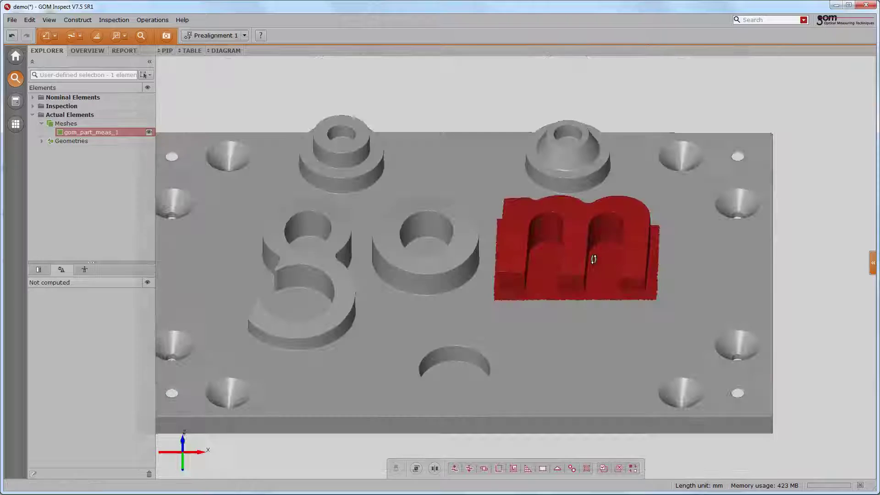
From the front view, deselect the plate strip beneath the m through the surface.
click(183, 464)
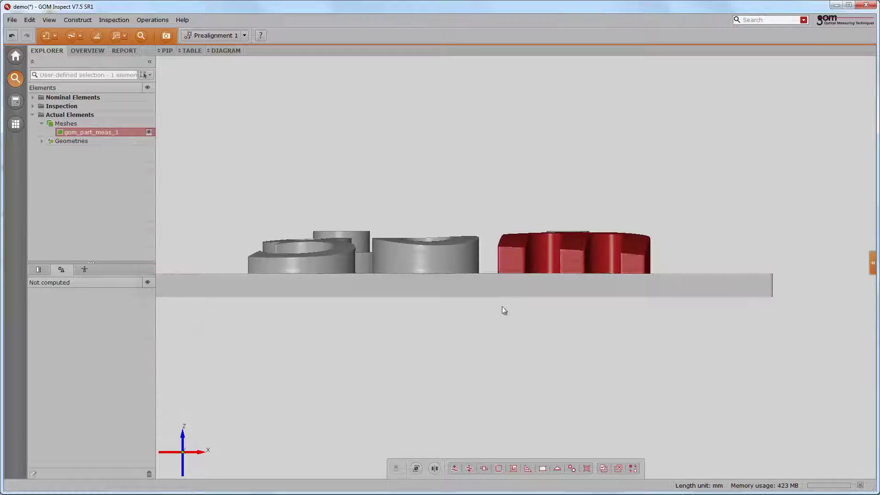
right_click(509, 294)
click(532, 320)
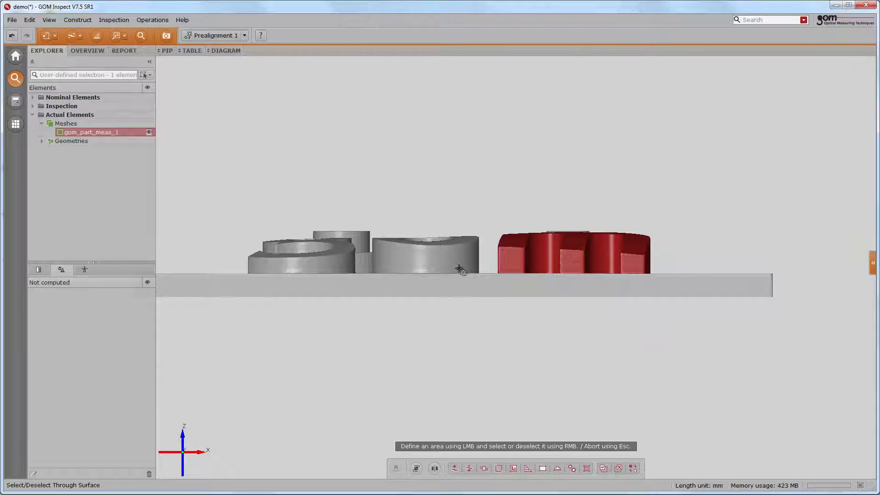
drag(459, 289, 692, 310)
click(693, 269)
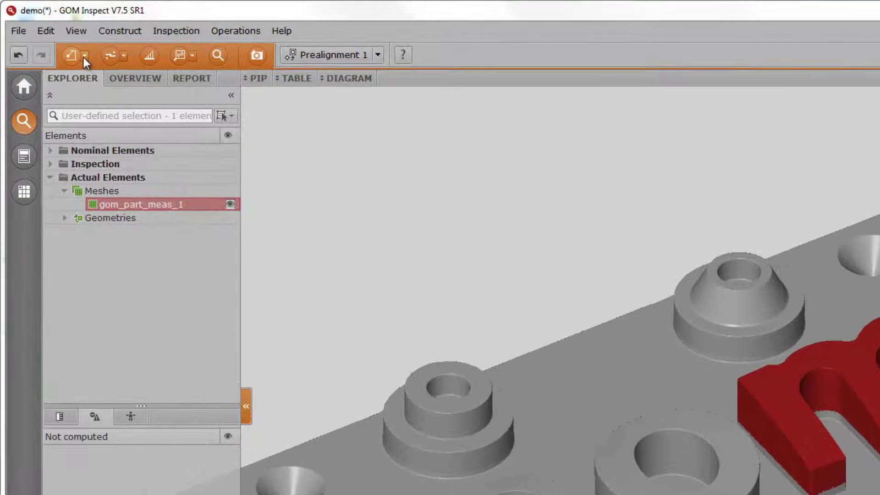
Run a Local Best-Fit alignment on the selected m and show the Inspection surface comparisons.
click(84, 56)
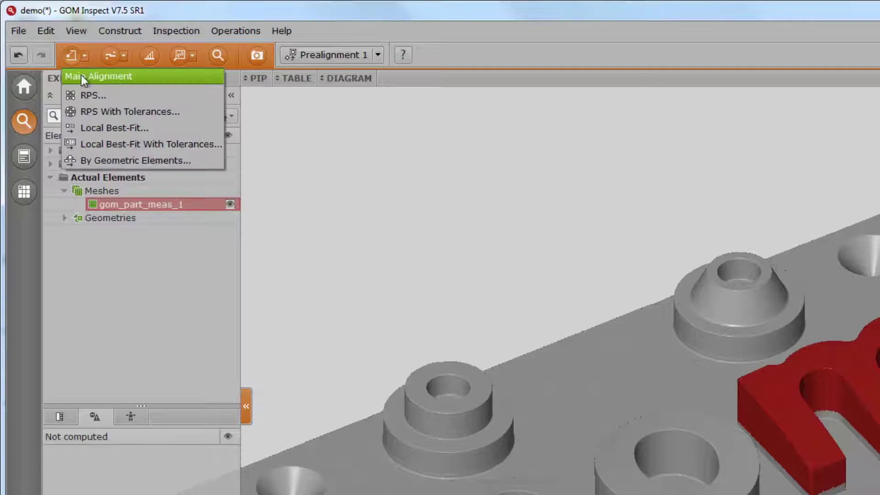
click(86, 126)
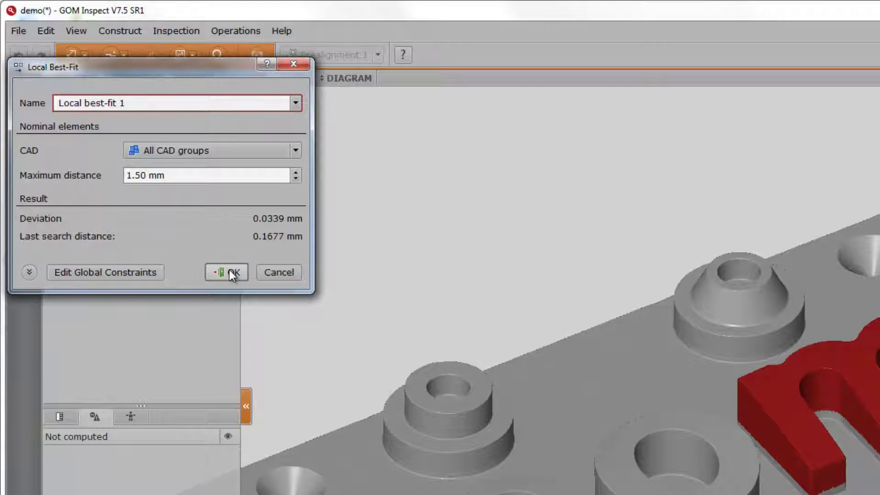
click(229, 270)
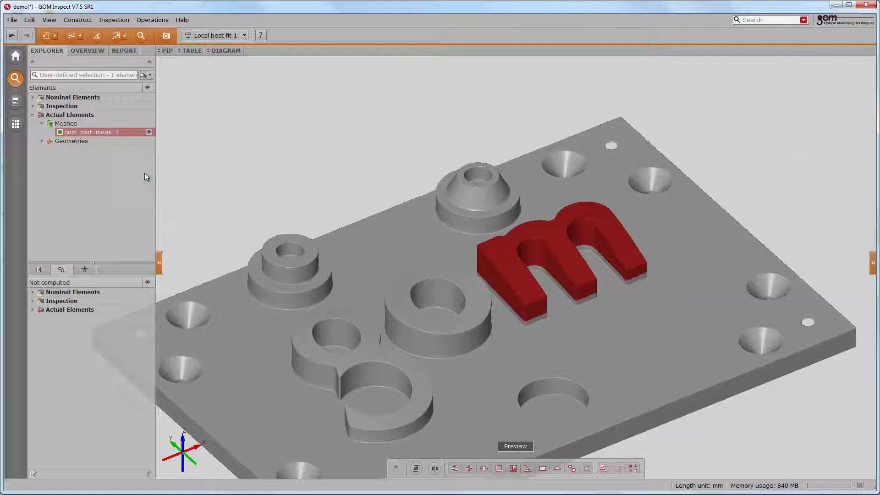
click(32, 106)
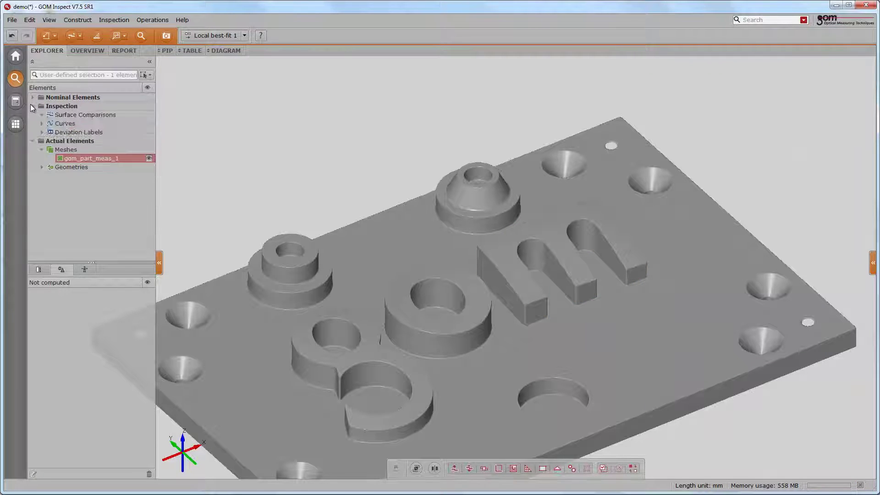
click(60, 115)
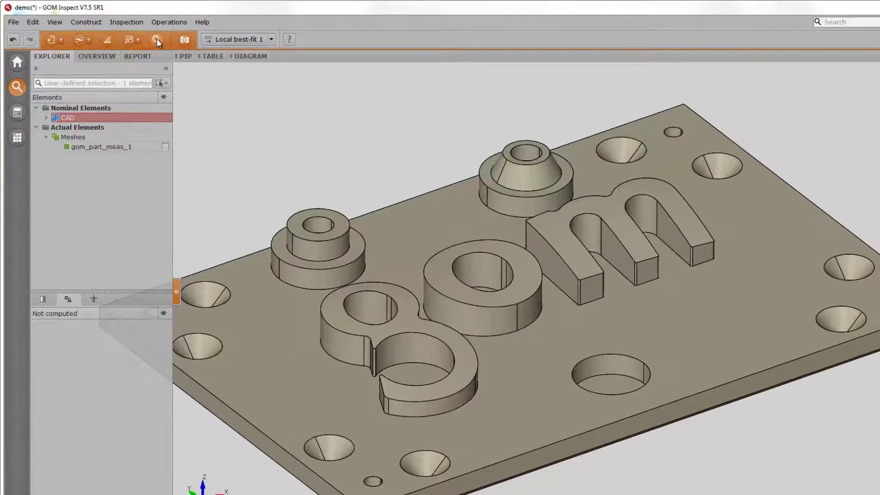
Enable I-Inspect mode with the magnifier toolbar button.
click(141, 36)
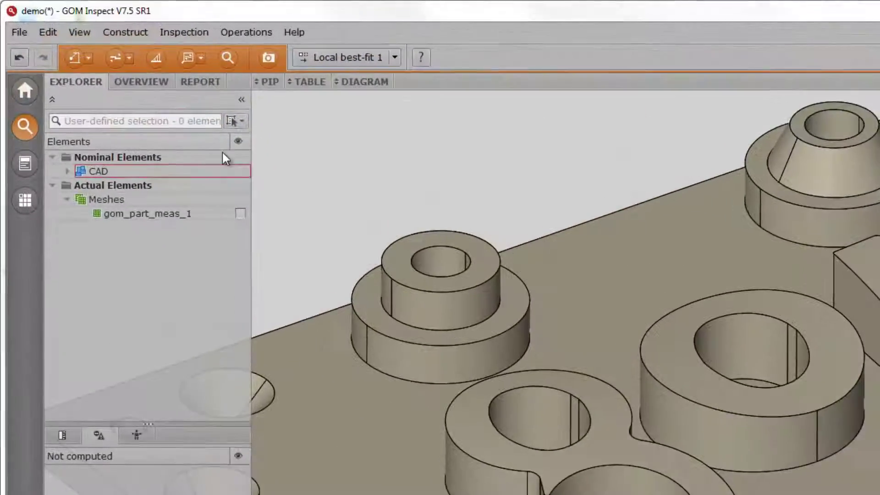
Construct surface point Point 1 on the plate's flat top face beside the g.
click(139, 34)
mouse_move(204, 51)
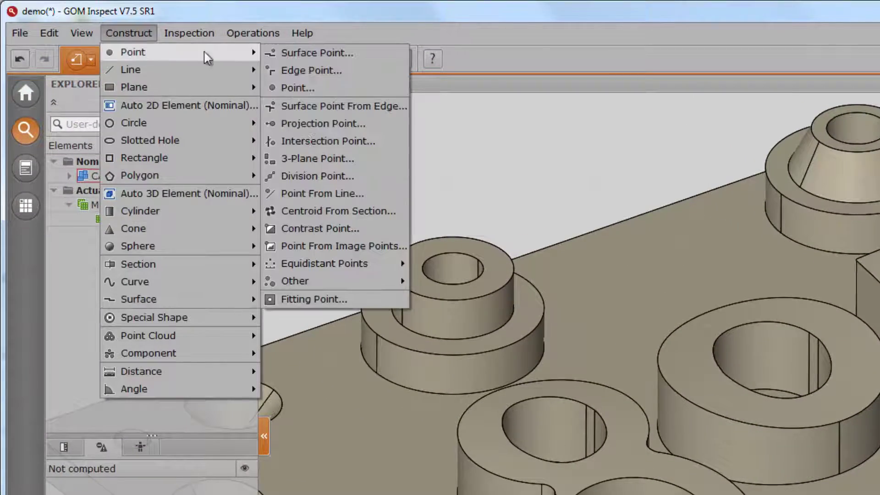
click(286, 51)
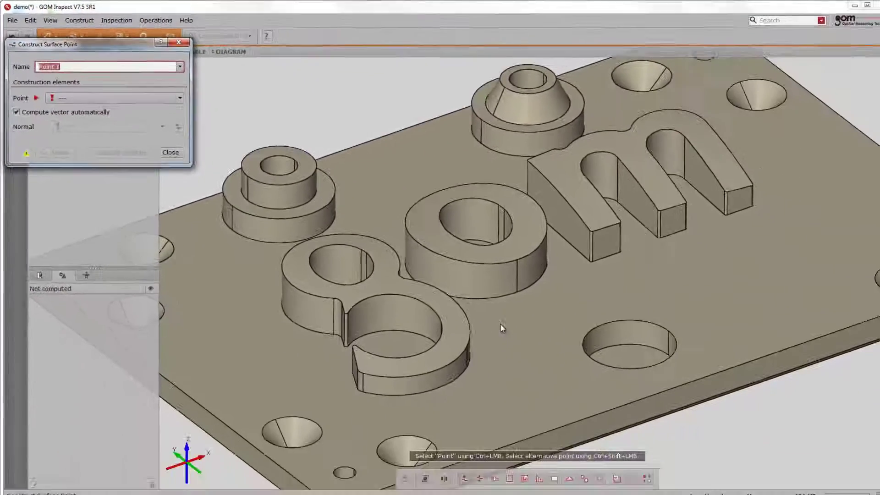
click(490, 316)
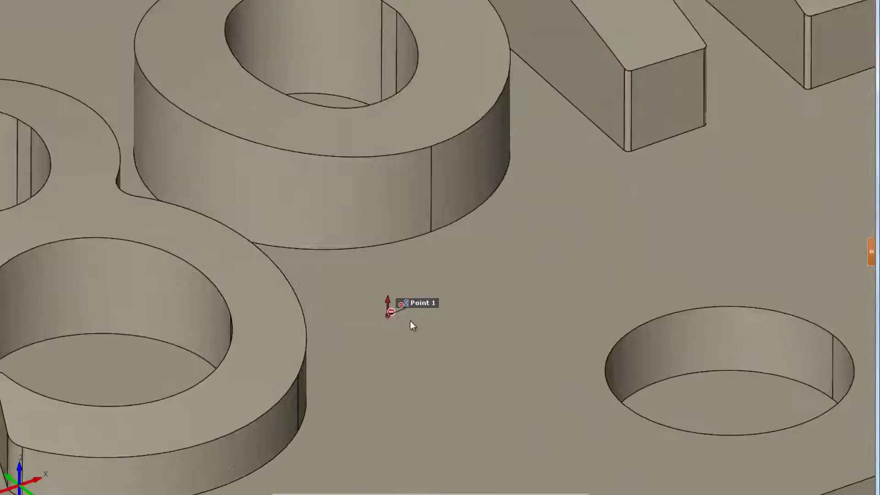
scroll(411, 320, up, 3)
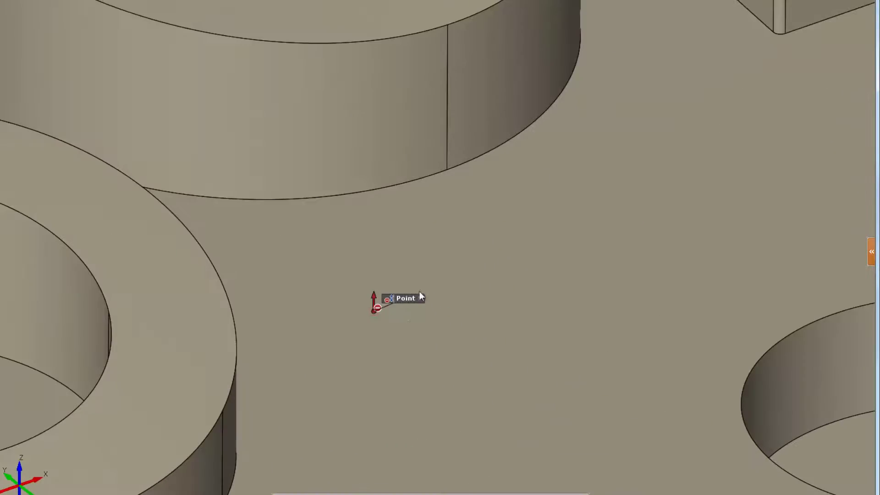
Measure Point 1 by intersection with mesh and add a Z coordinate check with ±0.2 mm tolerance.
ctrl+right_click(510, 276)
mouse_move(522, 261)
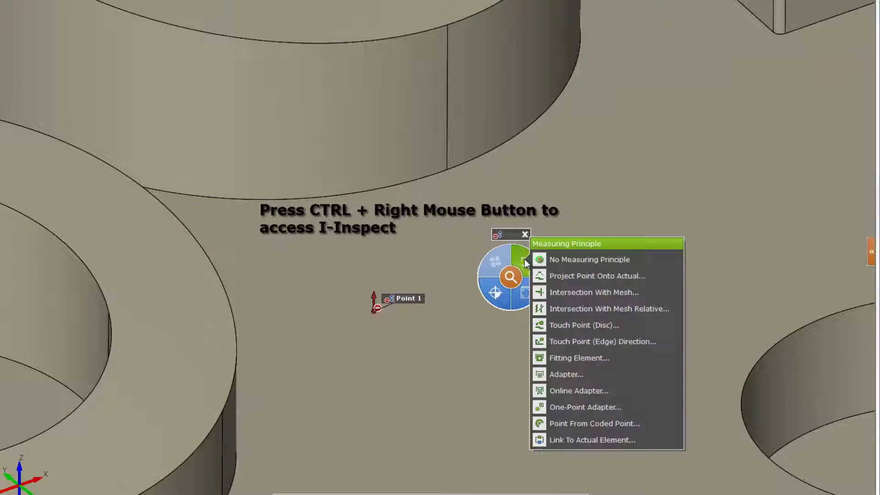
click(555, 291)
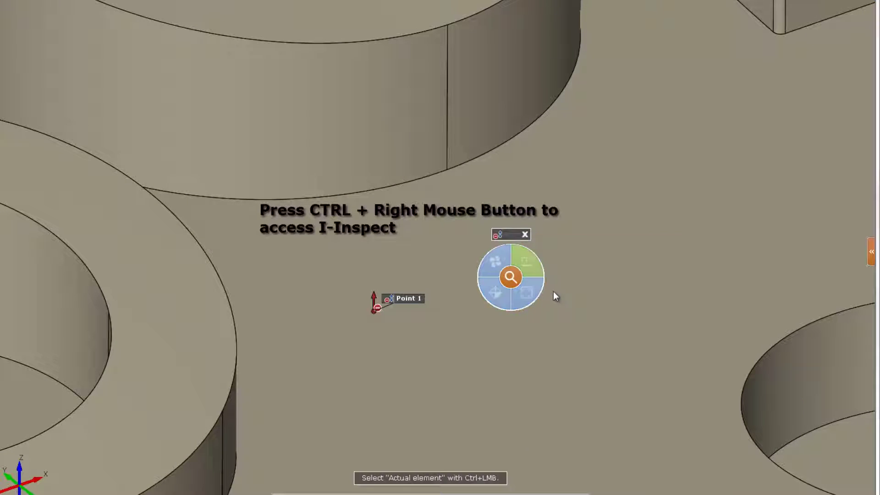
ctrl+click(396, 301)
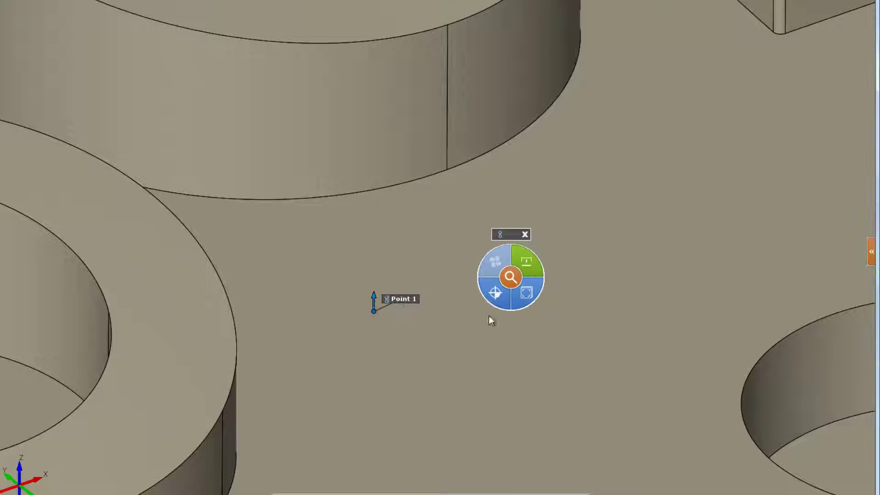
click(537, 299)
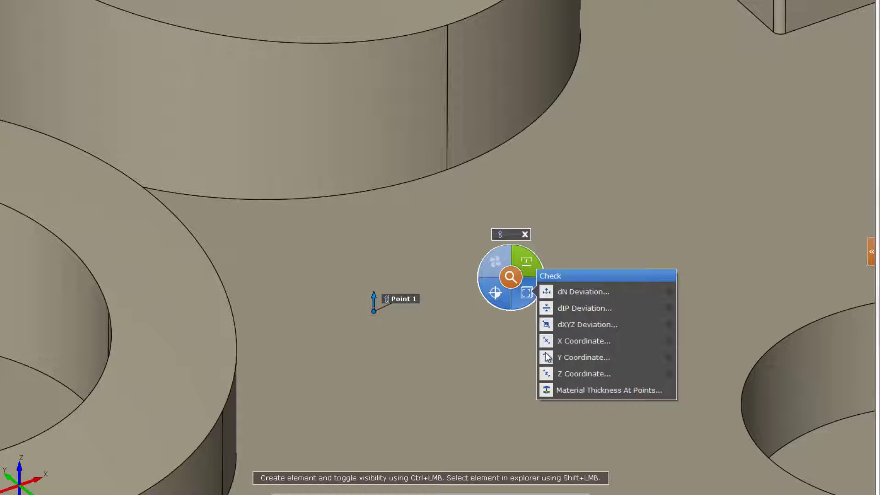
click(565, 372)
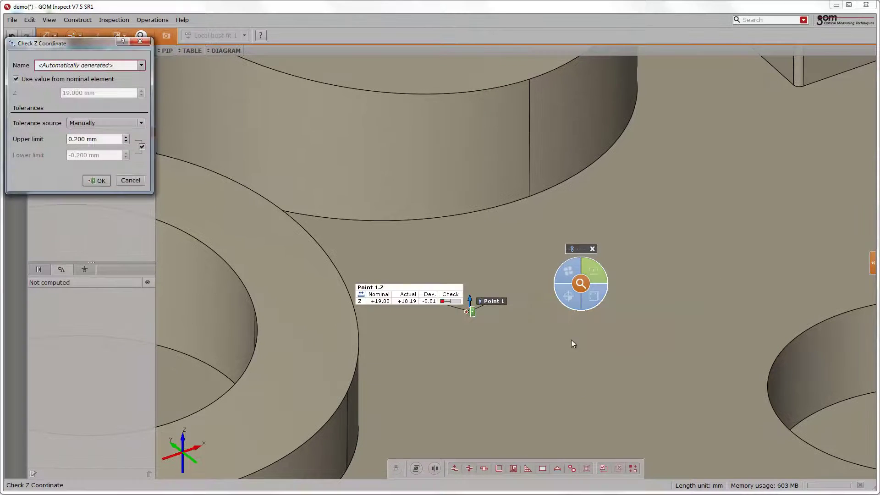
click(95, 184)
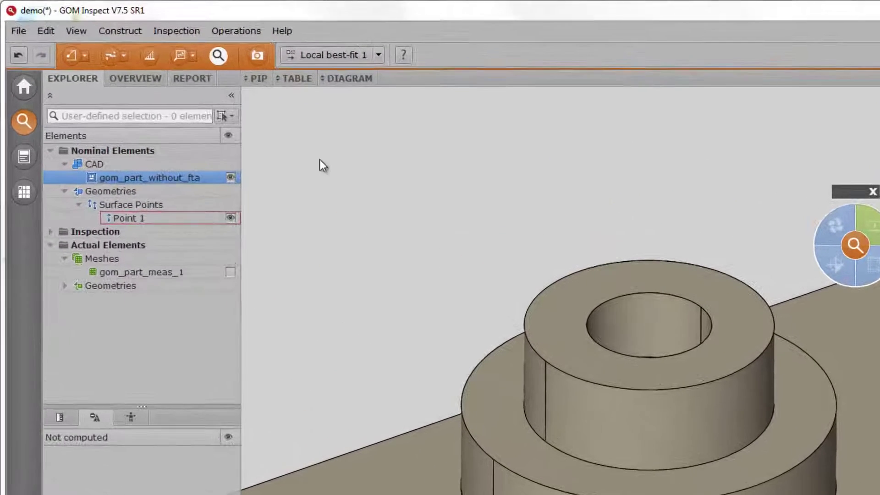
Auto-construct nominal Cylinder 1 on the boss's upper wall, measured as a Gaussian best-fit fitting element.
click(131, 31)
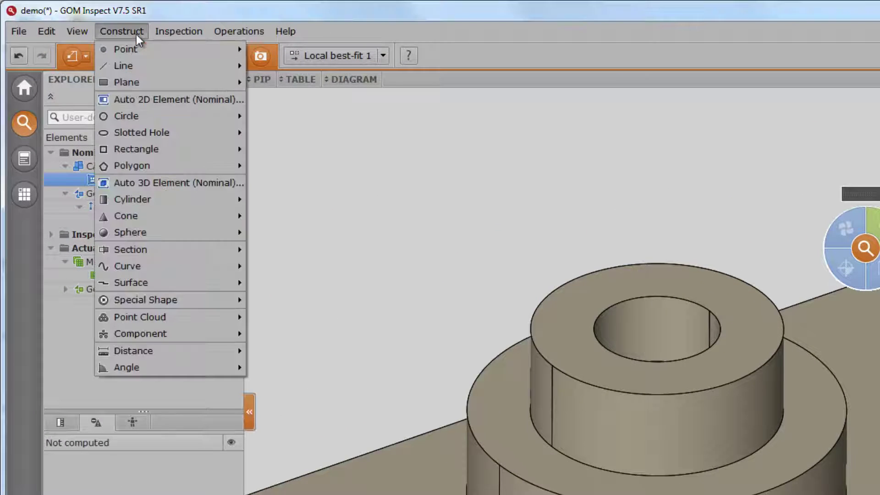
click(150, 183)
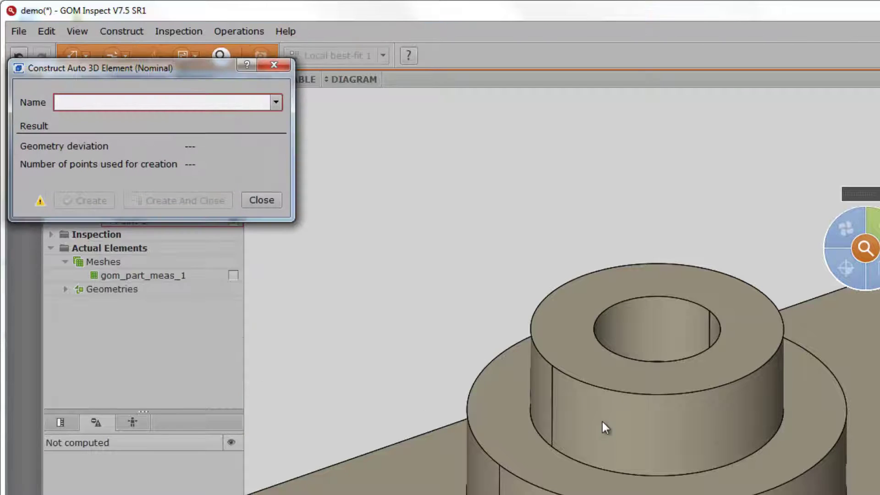
click(602, 422)
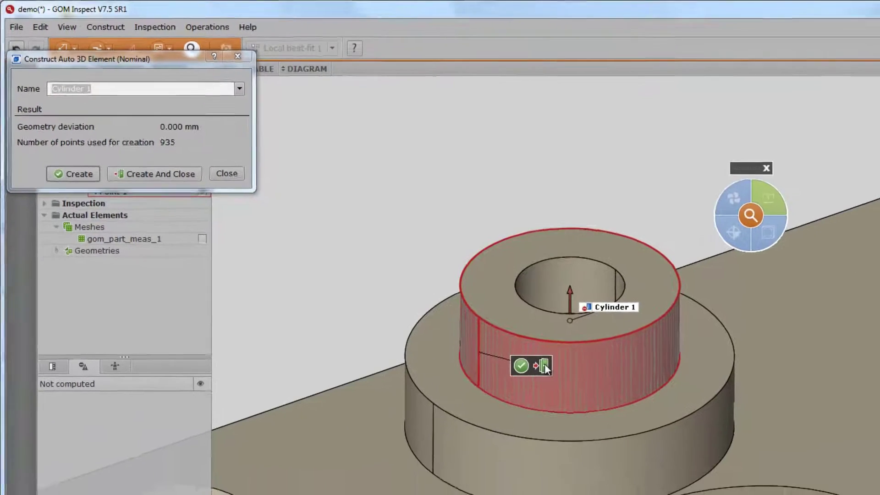
click(544, 365)
click(768, 198)
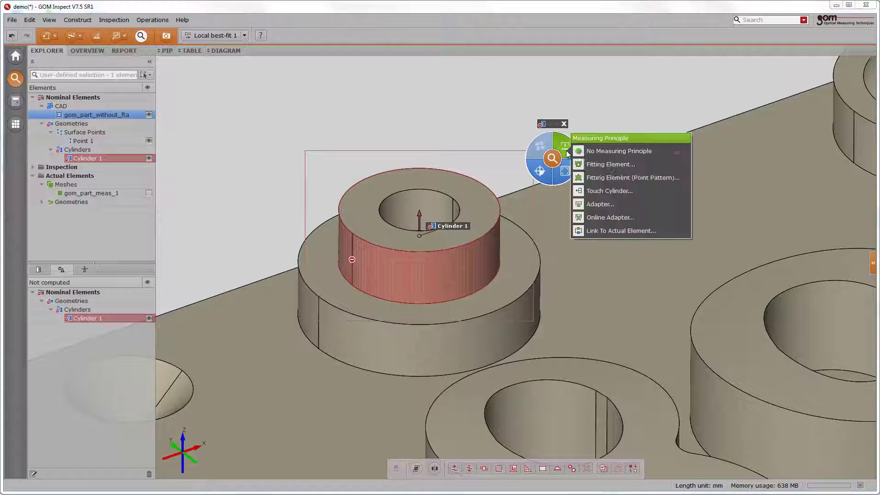
click(587, 166)
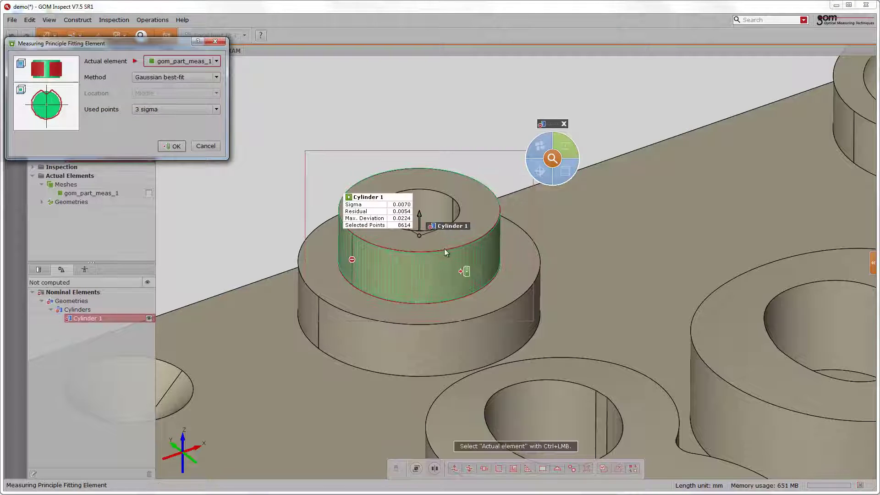
key(Return)
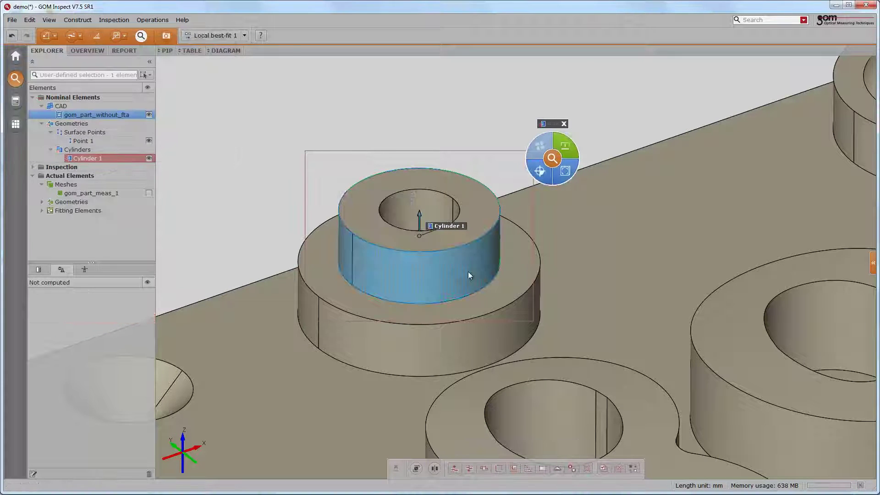
Add diameter and GD&T cylindricity checks to Cylinder 1.
click(566, 173)
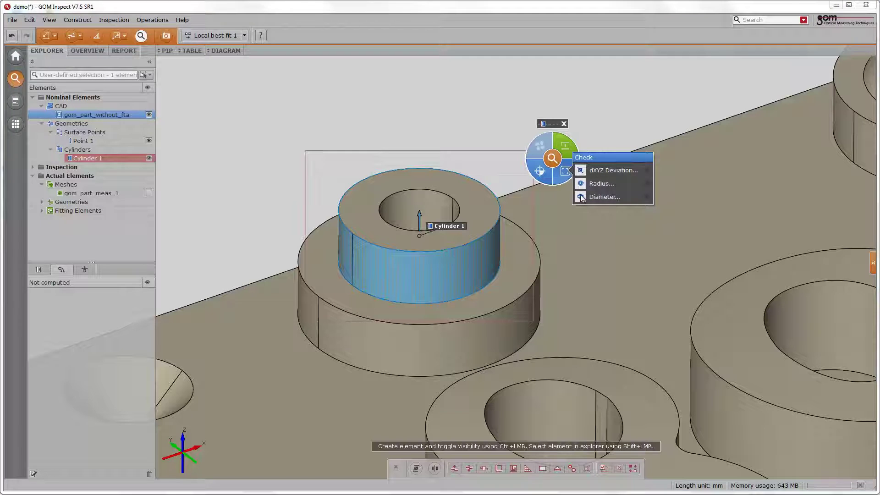
click(580, 197)
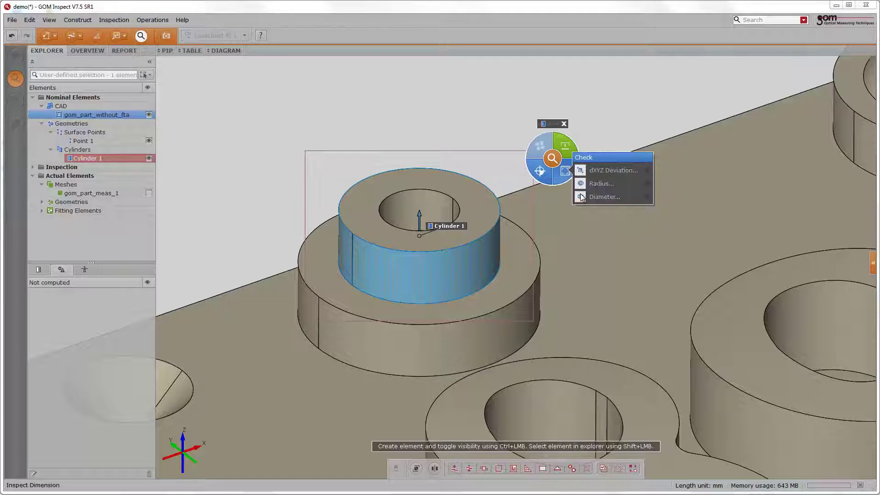
click(539, 174)
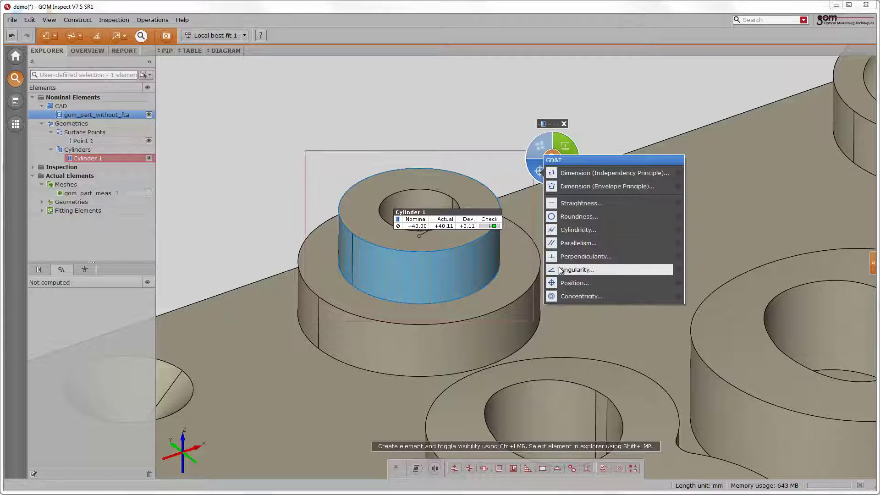
click(556, 229)
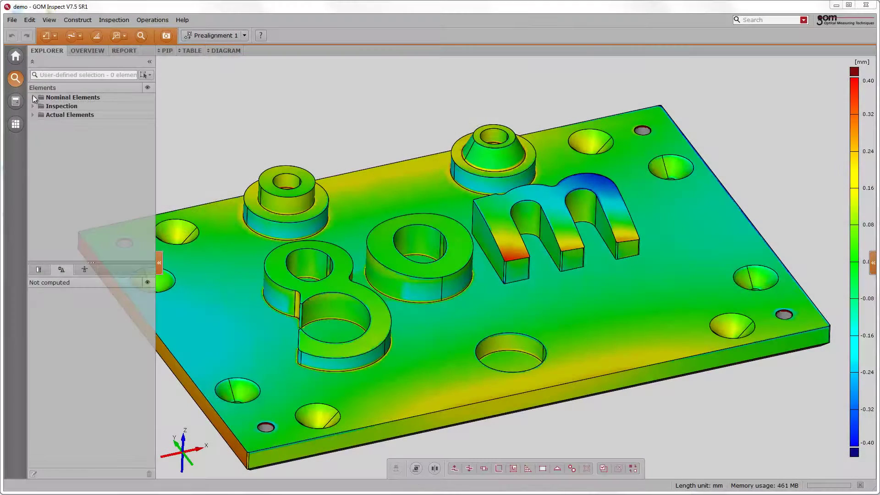
Enable the CAD element's dXYZ tolerance, entering 0.4 and stepping it up to 0.5 mm.
click(32, 96)
click(55, 106)
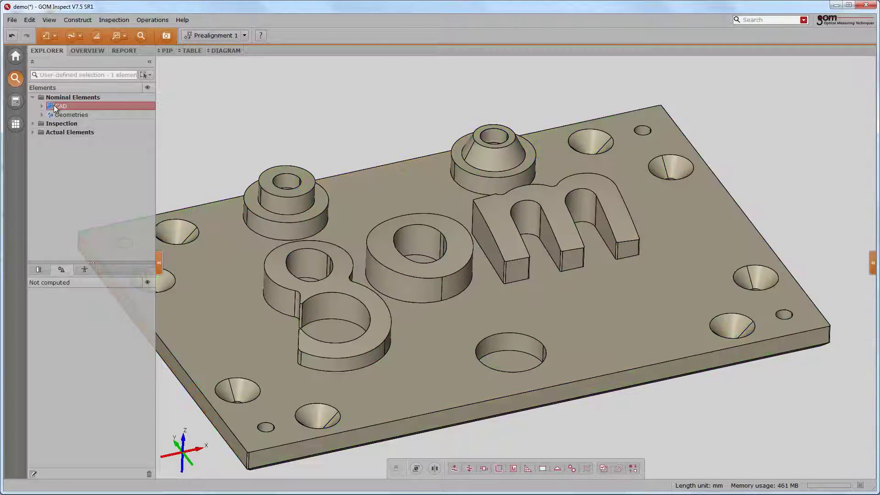
double_click(55, 106)
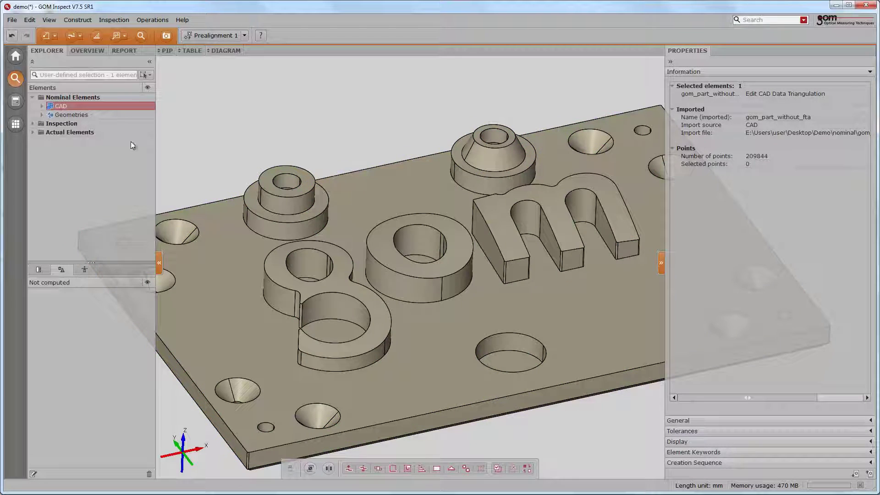
click(675, 431)
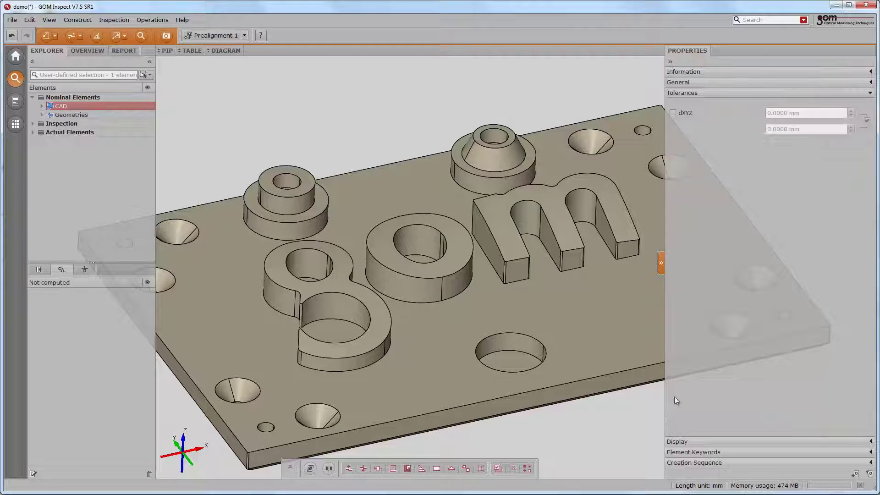
click(672, 114)
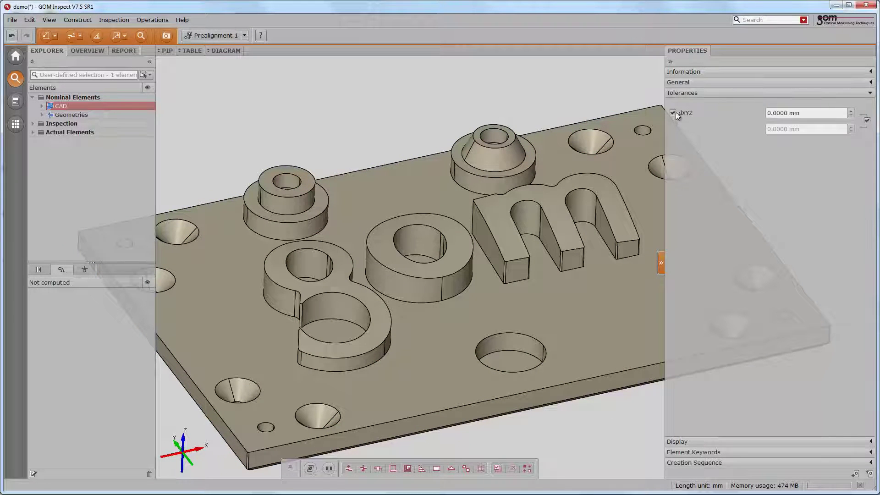
click(782, 112)
text(0.4)
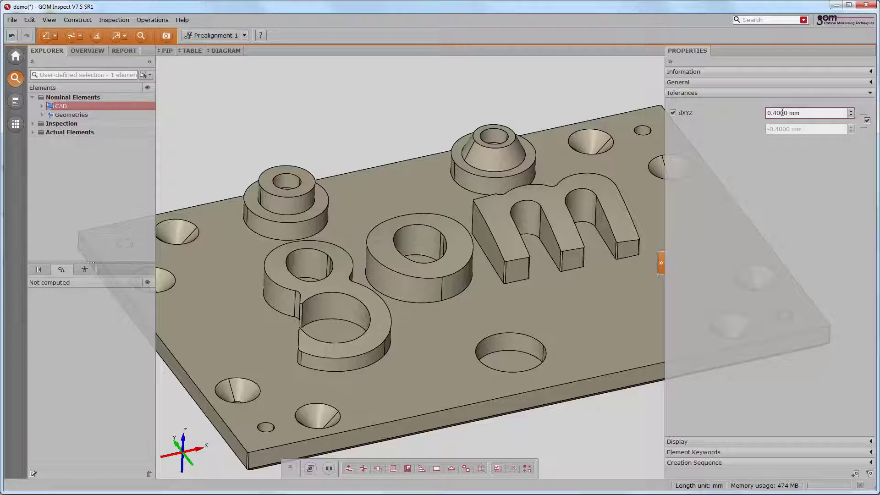
key(Up)
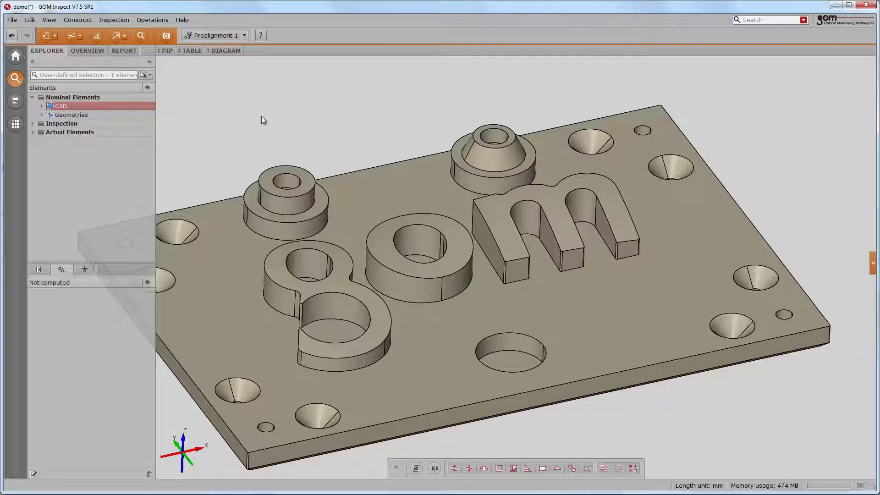
Give the raised m and o letter patches their own ±0.30 mm tolerance in Edit Patches.
click(153, 20)
mouse_move(156, 42)
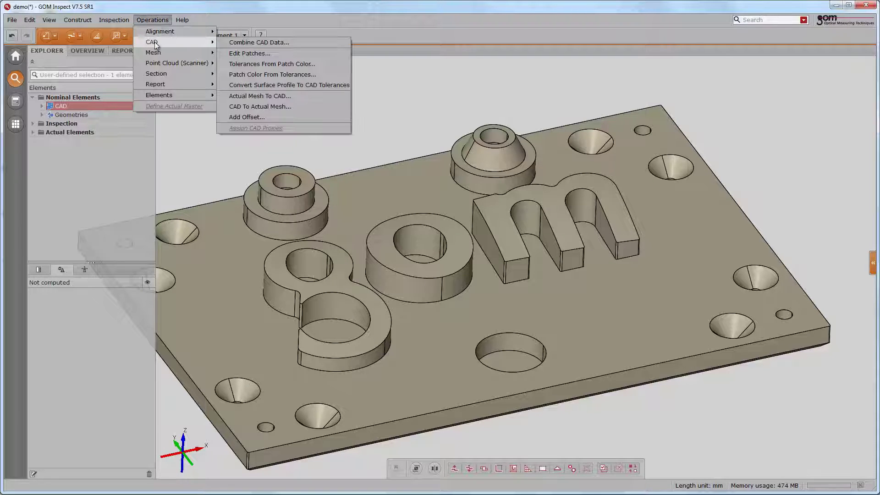
click(242, 54)
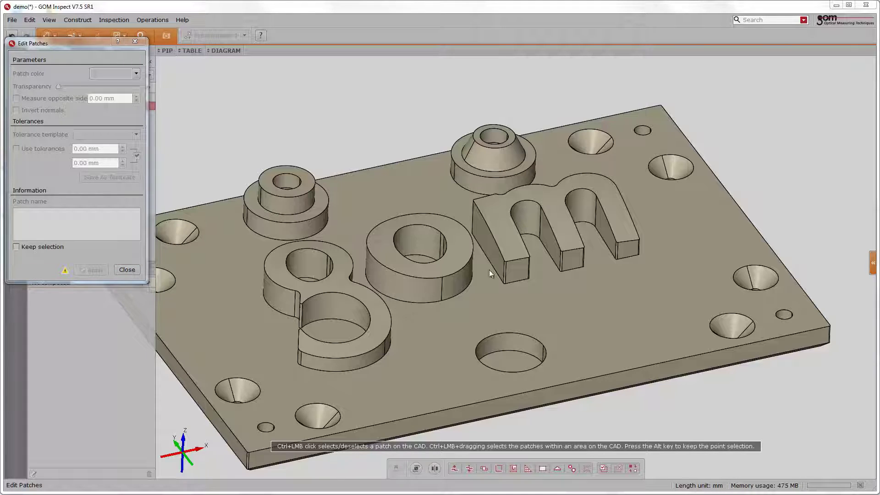
ctrl+click(506, 234)
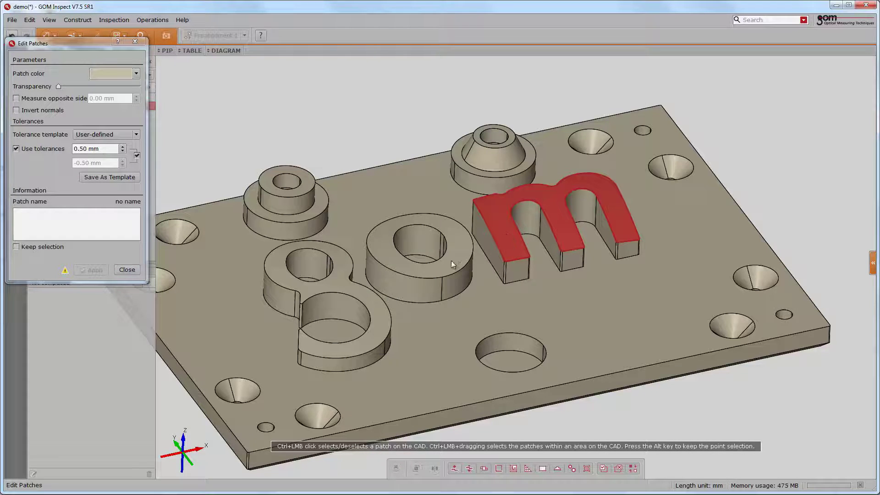
ctrl+click(457, 247)
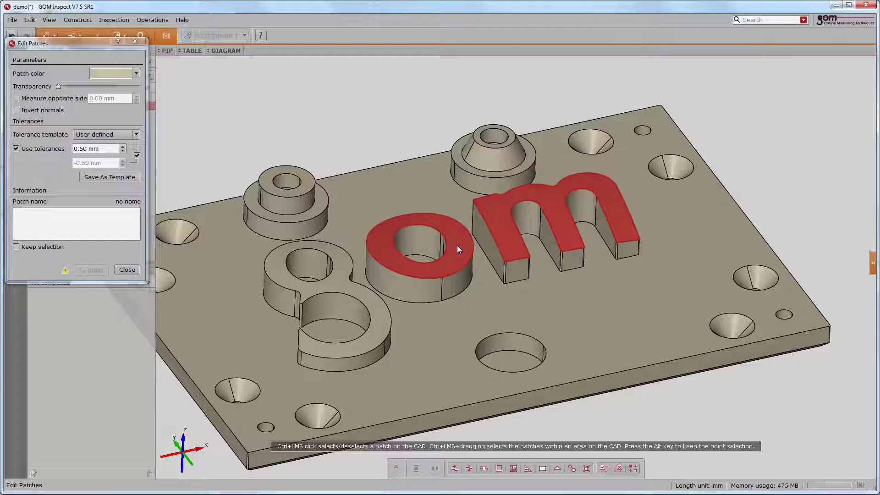
click(96, 148)
scroll(95, 148, down, 1)
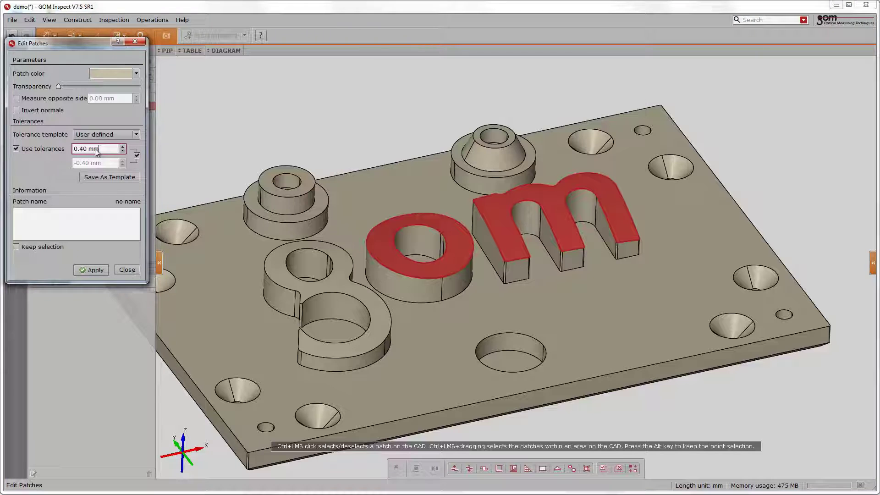
click(92, 270)
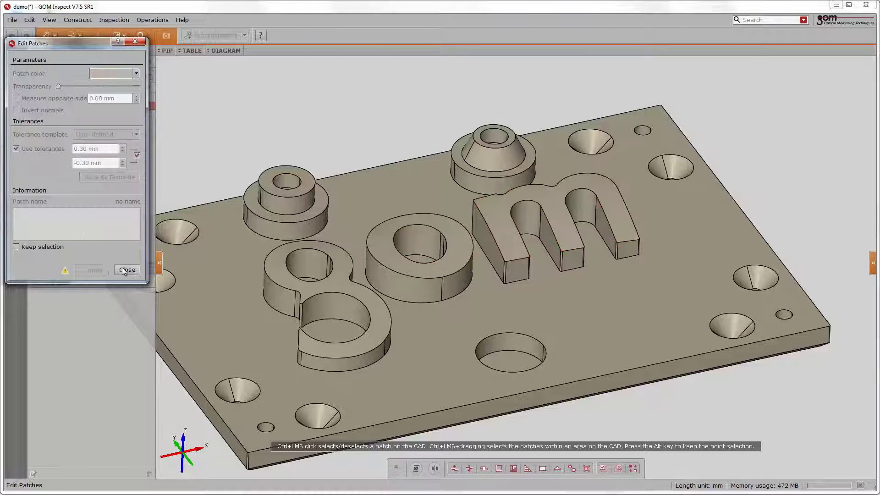
Close the patch editor and switch the deviation colour legend to the Tolerance Legend.
click(126, 270)
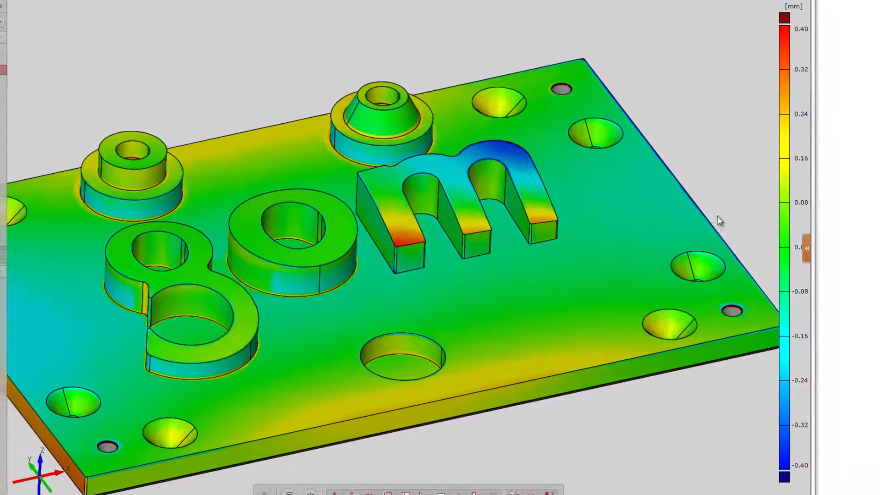
right_click(782, 182)
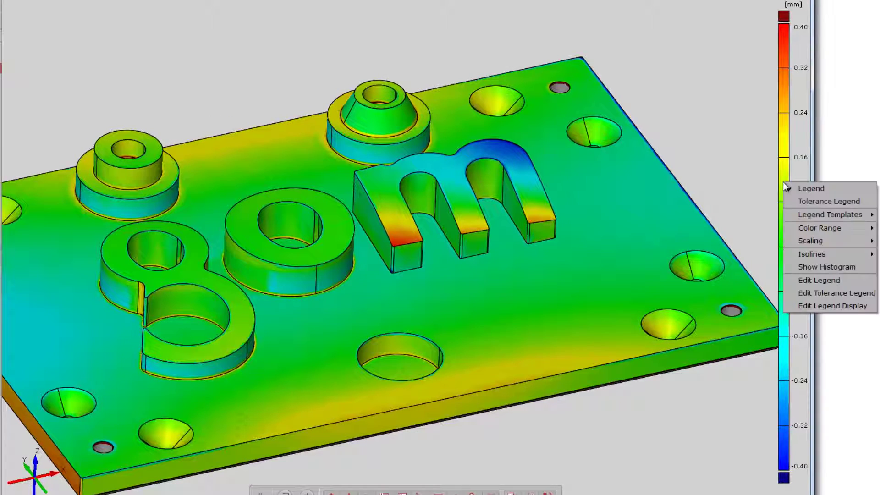
click(791, 200)
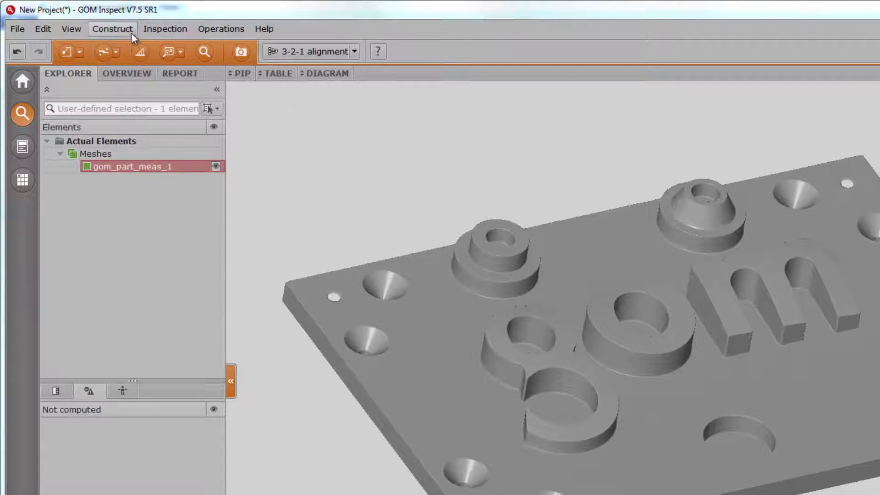
Start an Outer Disc Caliper with points on the plate's left and right edges.
click(122, 27)
mouse_move(210, 326)
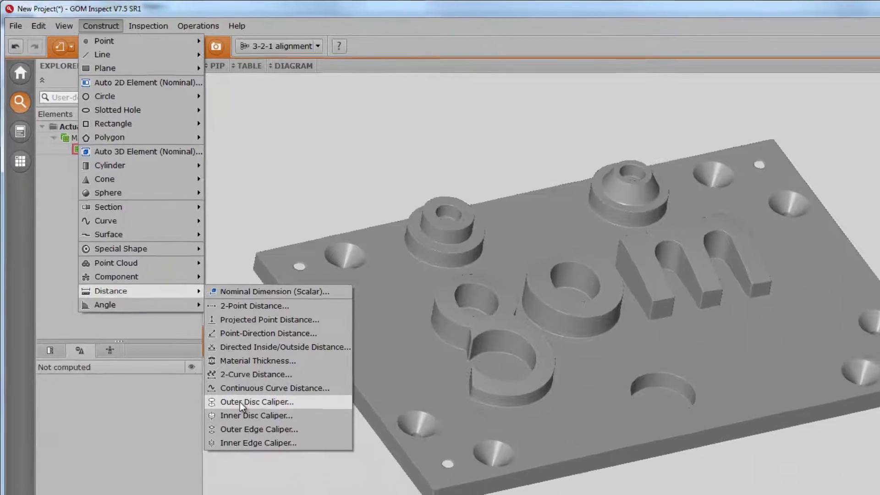
click(268, 448)
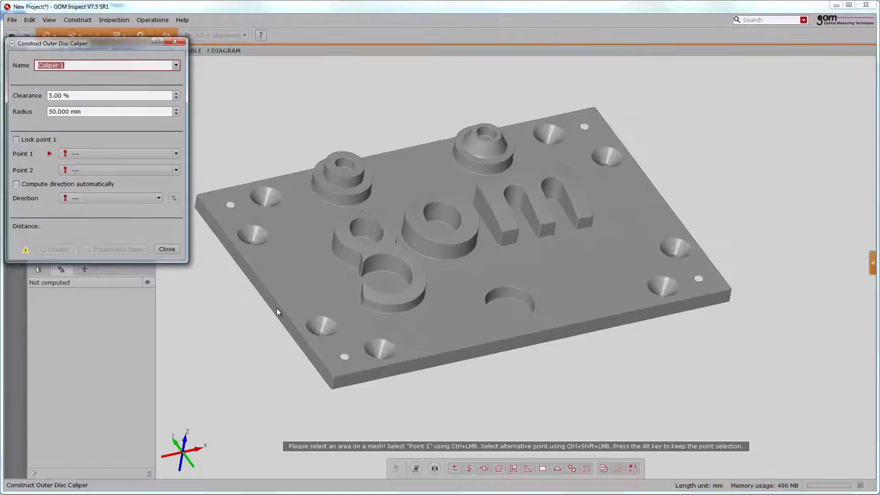
ctrl+click(271, 304)
drag(286, 304, 411, 291)
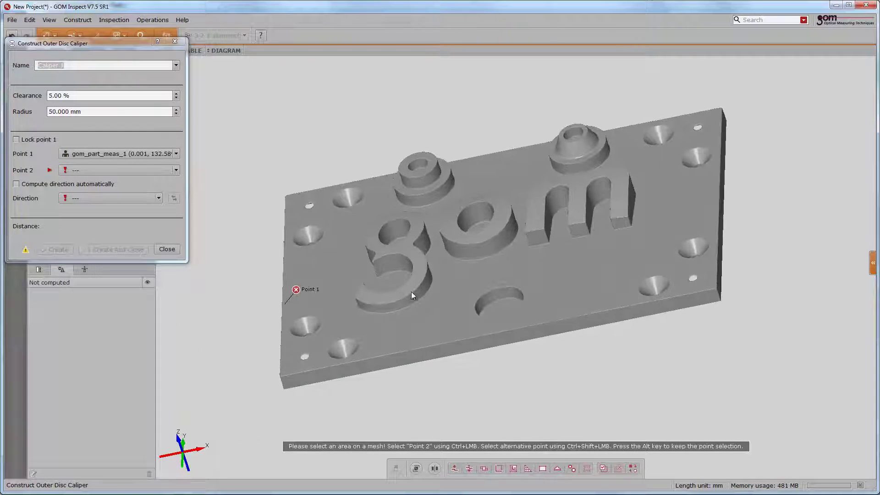
ctrl+click(722, 211)
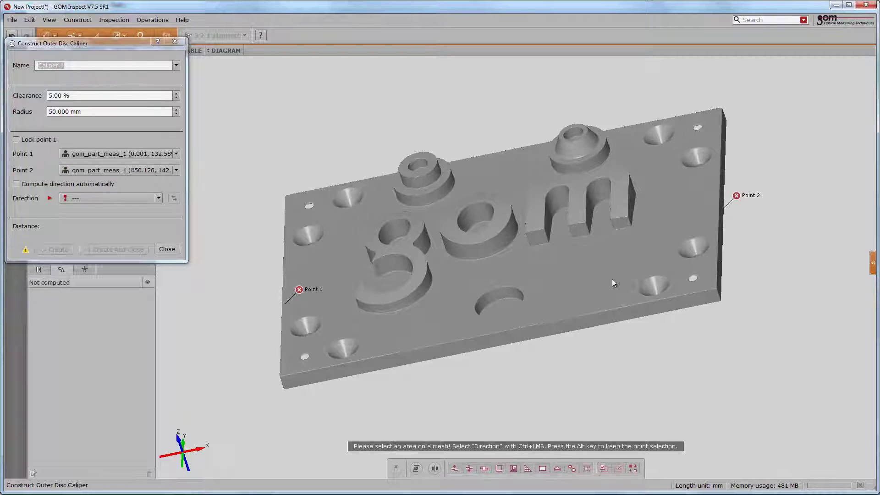
drag(611, 279, 314, 233)
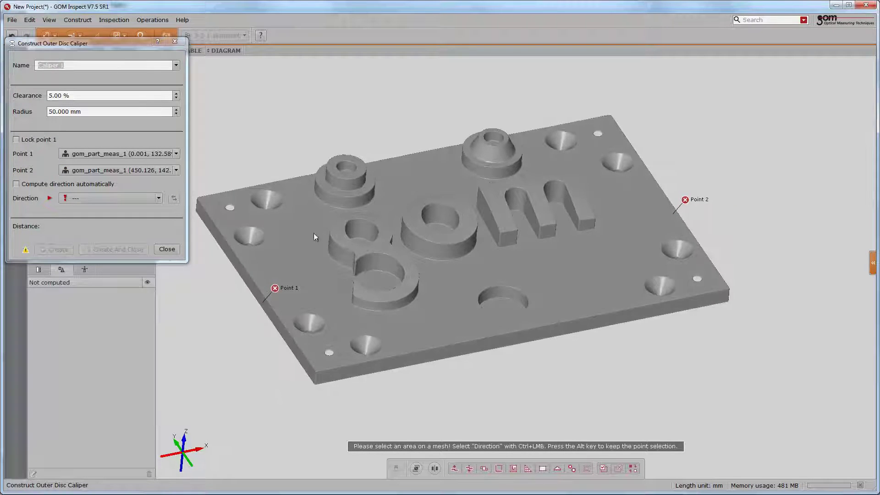
Set the caliper direction to X+, select all mesh points, and create Caliper 1 (450.208 mm).
click(138, 199)
click(128, 226)
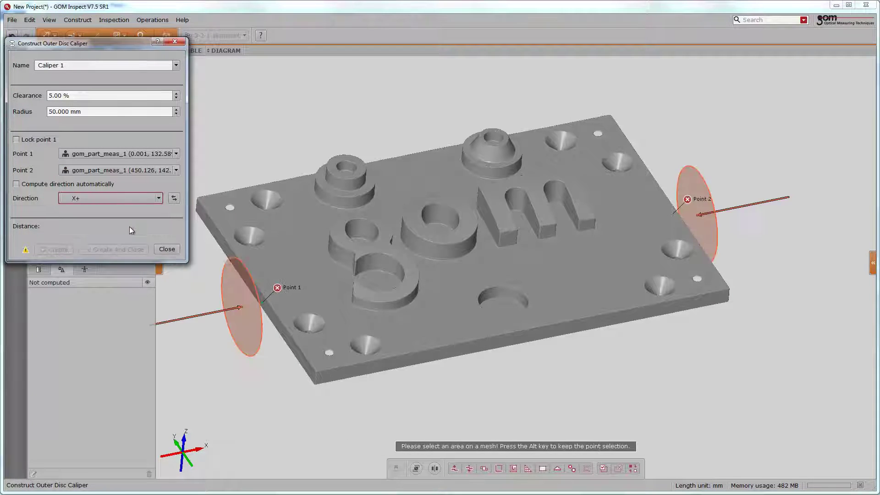
right_click(349, 226)
click(366, 229)
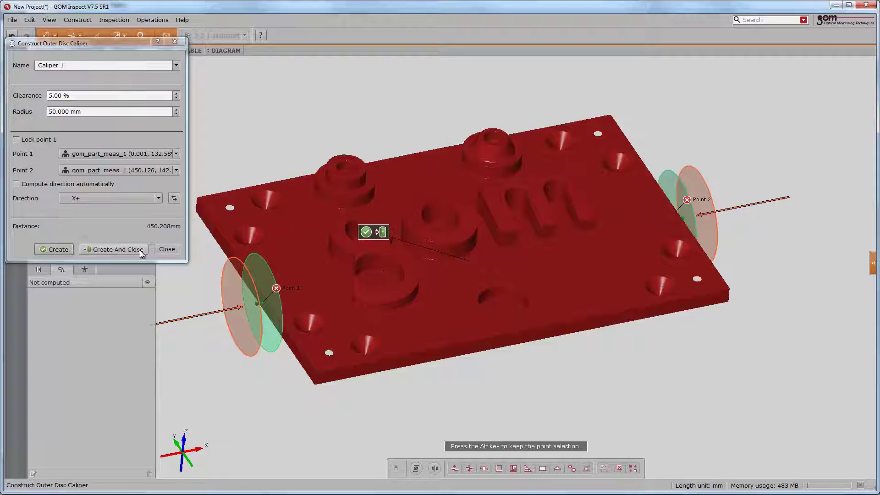
click(139, 251)
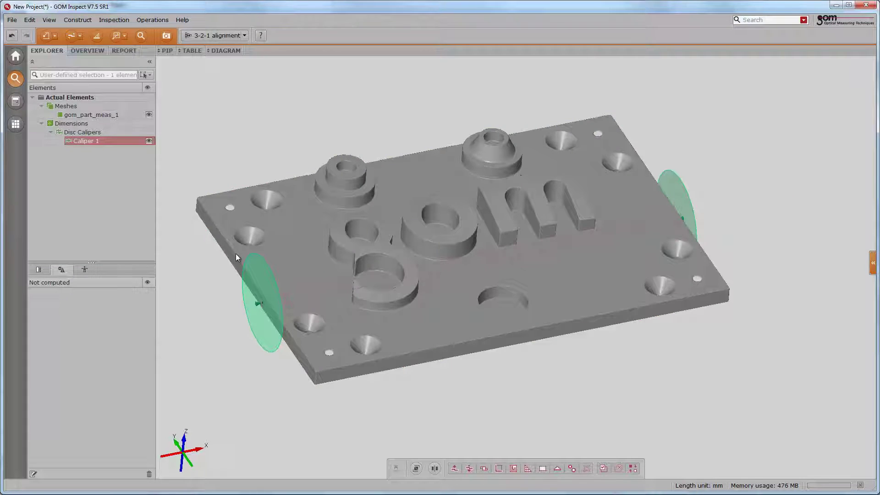
Add an X Distance check to Caliper 1 with a nominal distance of 450 mm.
right_click(435, 253)
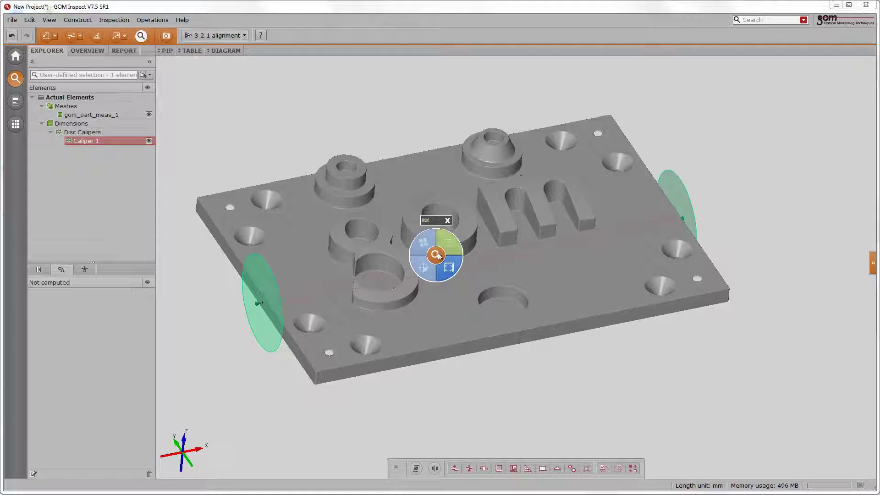
mouse_move(451, 267)
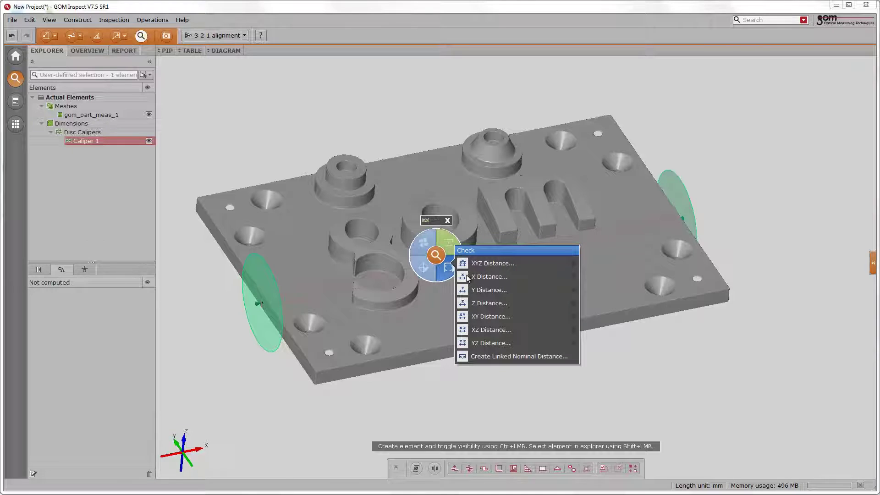
click(465, 276)
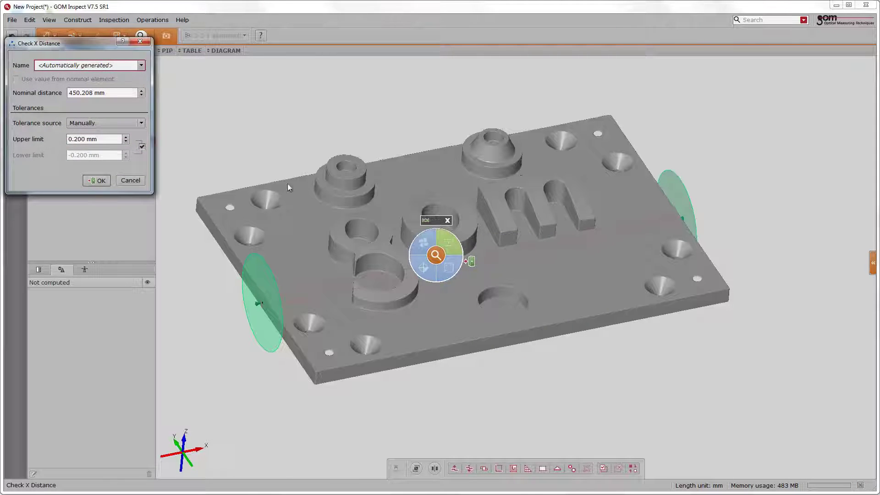
click(94, 92)
key(BackSpace)
key(BackSpace)
key(BackSpace)
key(BackSpace)
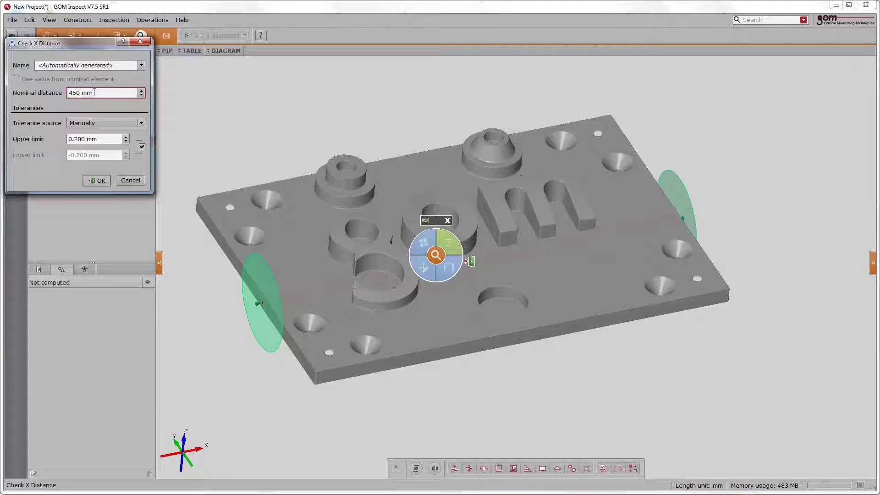
click(97, 180)
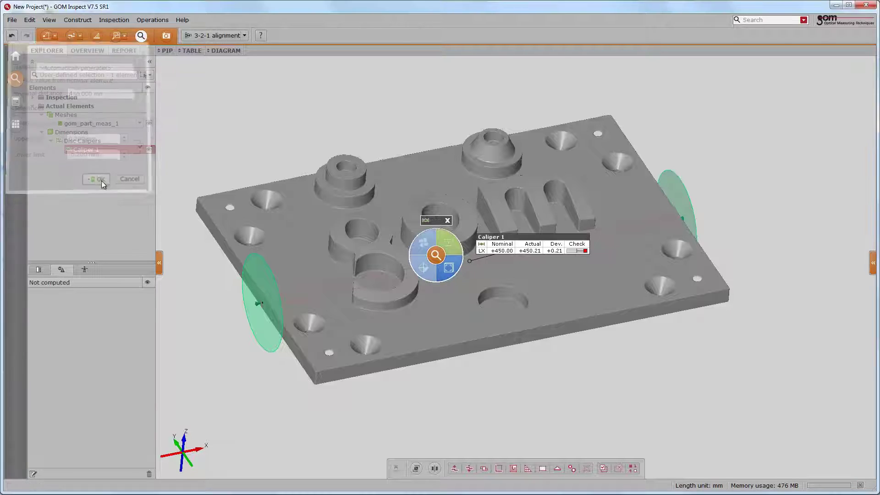